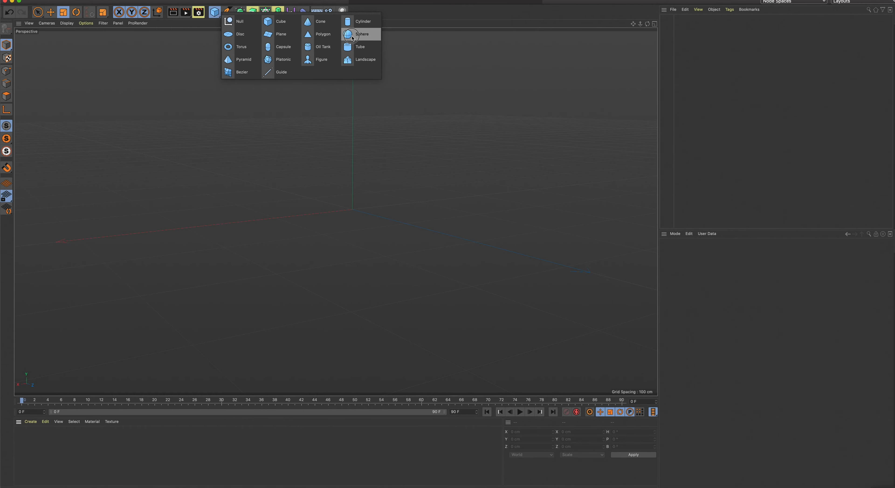
# Add a Sphere primitive to the empty scene
pyautogui.click(352, 38)
pyautogui.keyDown('alt'); pyautogui.moveTo(478, 195); pyautogui.dragTo(385, 190); pyautogui.keyUp('alt')
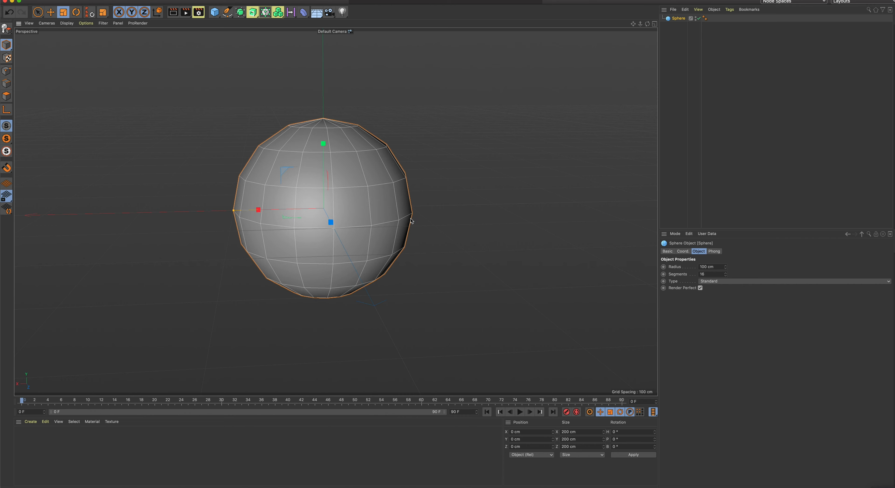
pyautogui.keyDown('alt'); pyautogui.moveTo(412, 222); pyautogui.dragTo(409, 215); pyautogui.keyUp('alt')
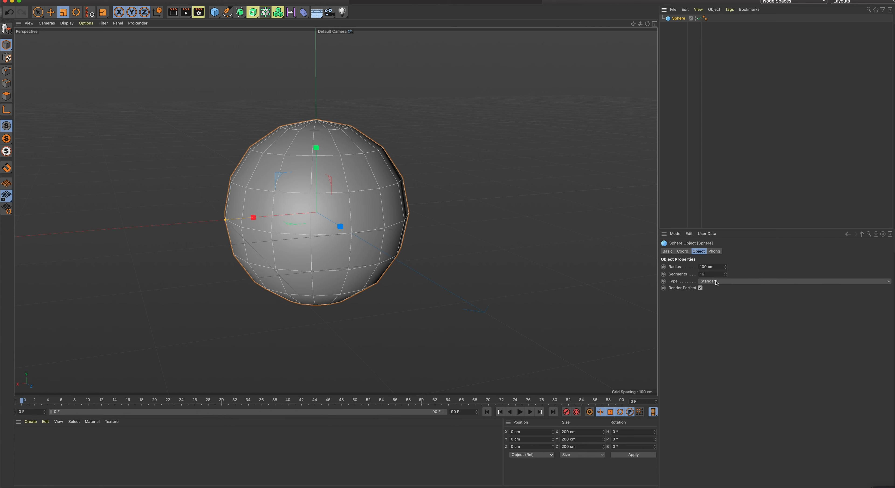
# Set the sphere's number of segments to 35
pyautogui.click(708, 275)
pyautogui.doubleClick(725, 273)
pyautogui.doubleClick(725, 273)
pyautogui.click(726, 273)
pyautogui.doubleClick(725, 273)
pyautogui.doubleClick(725, 273)
pyautogui.doubleClick(725, 273)
pyautogui.click(726, 273)
pyautogui.click(725, 273)
pyautogui.click(726, 273)
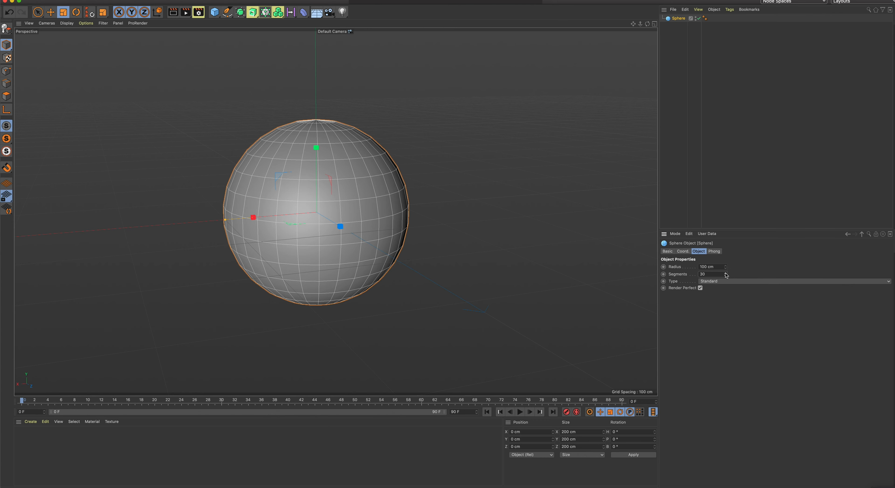
pyautogui.doubleClick(725, 273)
pyautogui.doubleClick(725, 273)
pyautogui.click(725, 273)
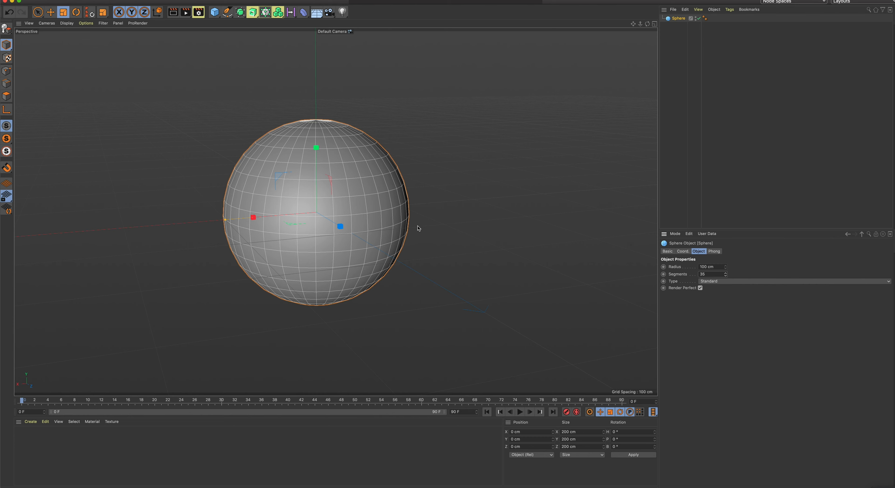
# Create a new material and open it in the Material Editor beside the sphere
pyautogui.keyDown('alt'); pyautogui.moveTo(395, 238); pyautogui.dragTo(394, 200); pyautogui.keyUp('alt')
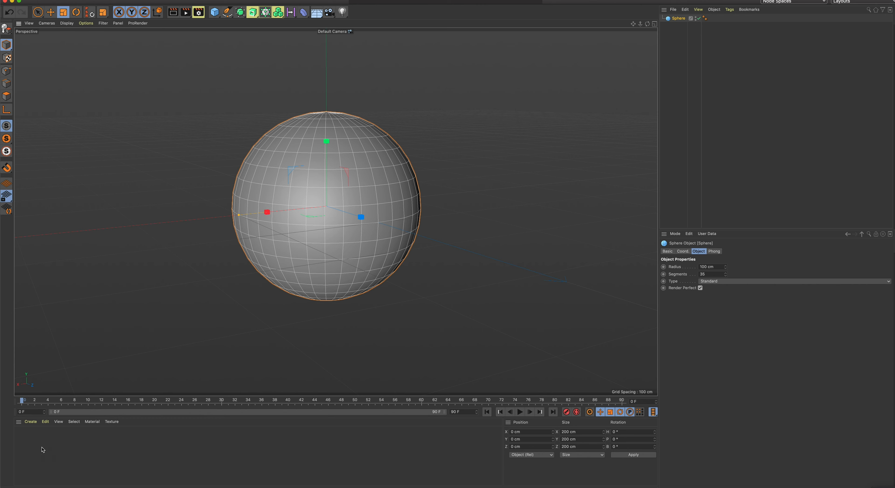
pyautogui.doubleClick(152, 452)
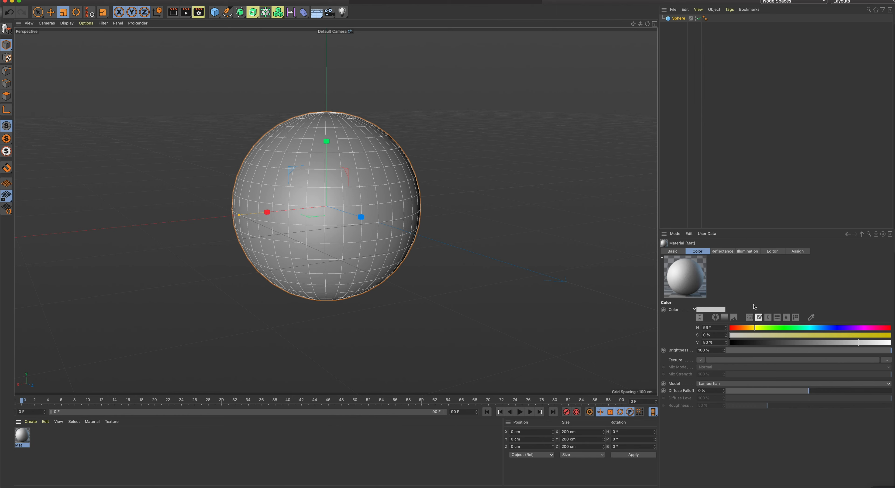
pyautogui.doubleClick(28, 438)
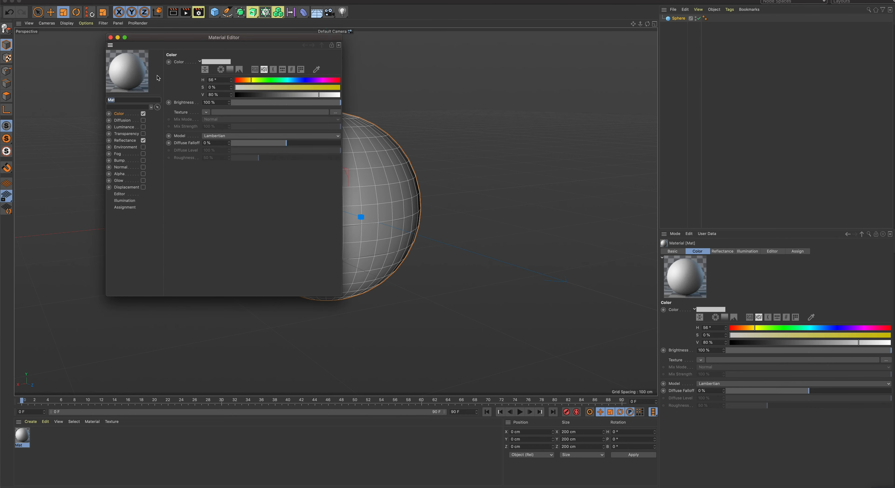
pyautogui.moveTo(146, 39); pyautogui.dragTo(475, 48)
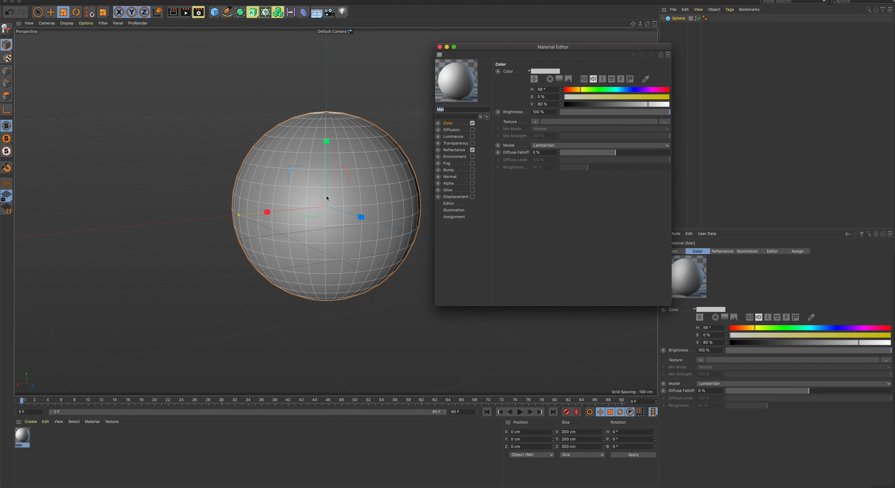
# Set the material's colour to turquoise with H 187°, S 65 % and V 83 %, and close the Material Editor
pyautogui.click(449, 123)
pyautogui.moveTo(579, 90)
pyautogui.mouseDown()
pyautogui.moveTo(595, 90)
pyautogui.moveTo(580, 89)
pyautogui.mouseUp()
pyautogui.click(593, 89)
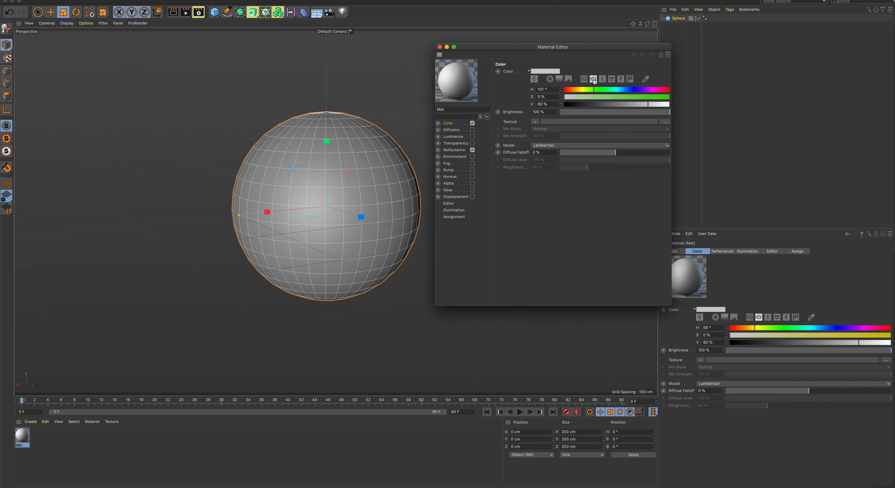
pyautogui.moveTo(594, 89); pyautogui.dragTo(595, 89)
pyautogui.click(585, 79)
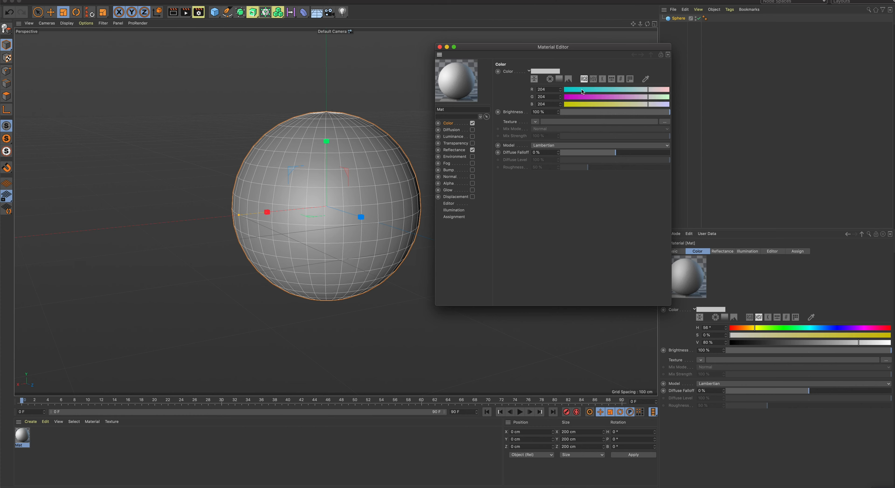
pyautogui.click(593, 80)
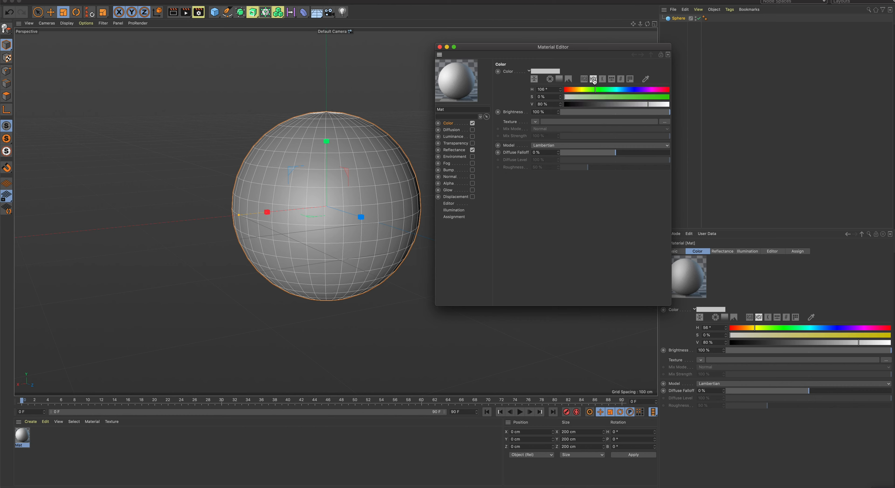
pyautogui.moveTo(625, 90); pyautogui.dragTo(652, 104)
pyautogui.click(625, 98)
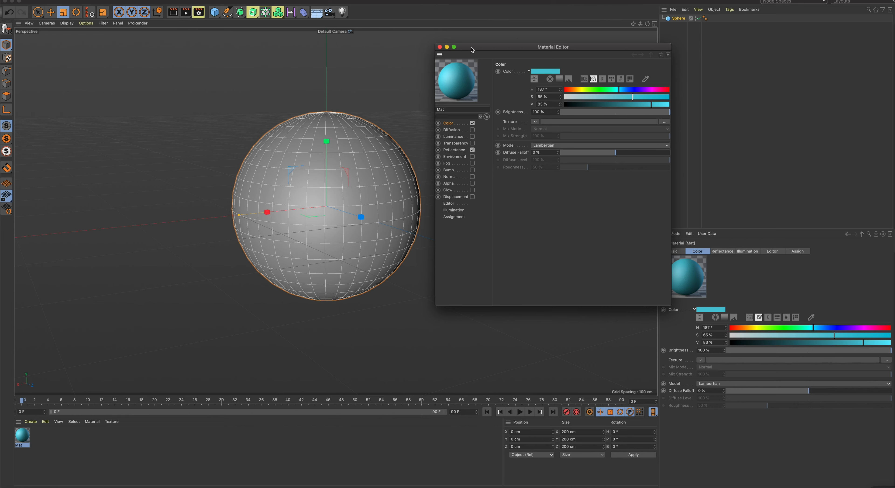
pyautogui.click(440, 47)
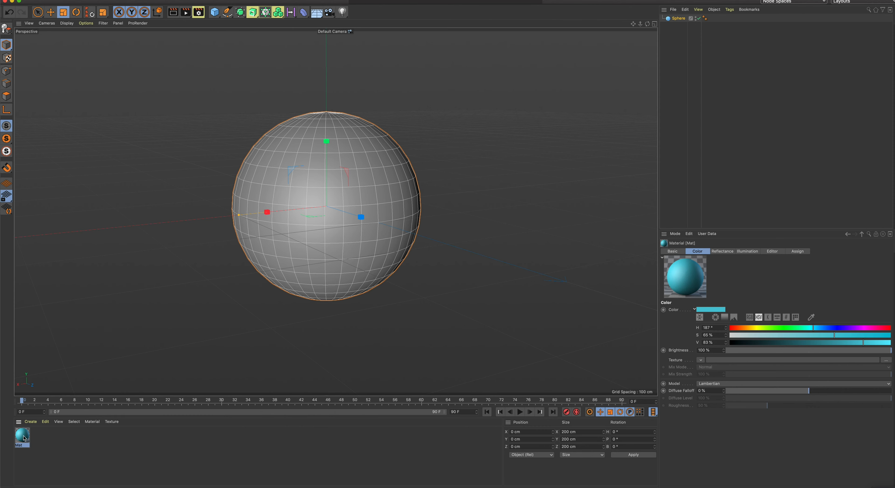
# Apply the turquoise material to the sphere and render the active view
pyautogui.moveTo(24, 438); pyautogui.dragTo(289, 195)
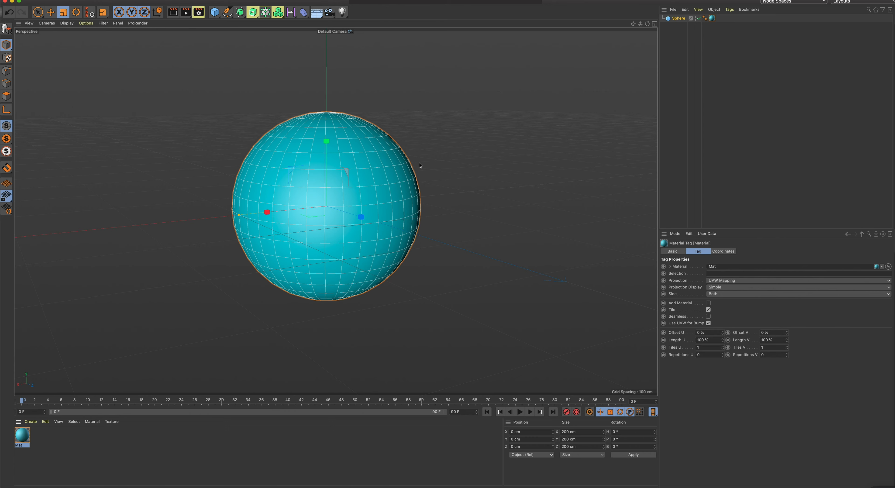
pyautogui.keyDown('alt'); pyautogui.moveTo(469, 180); pyautogui.dragTo(453, 179); pyautogui.keyUp('alt')
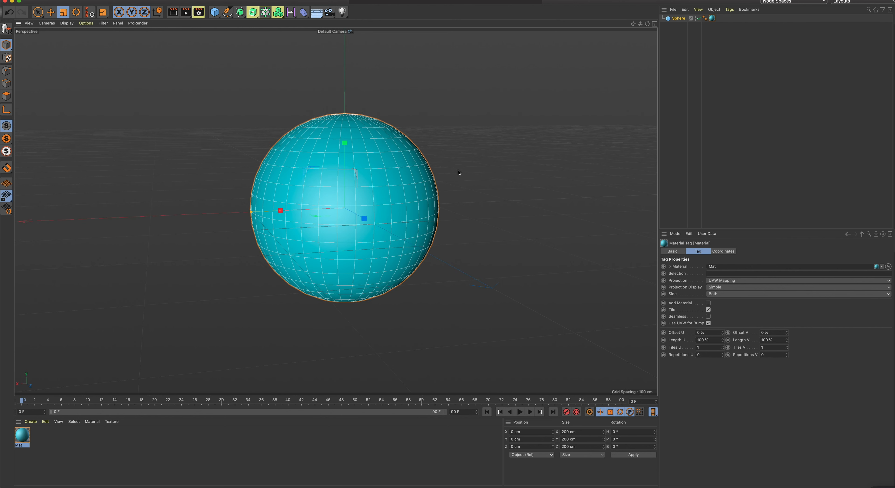
pyautogui.click(172, 15)
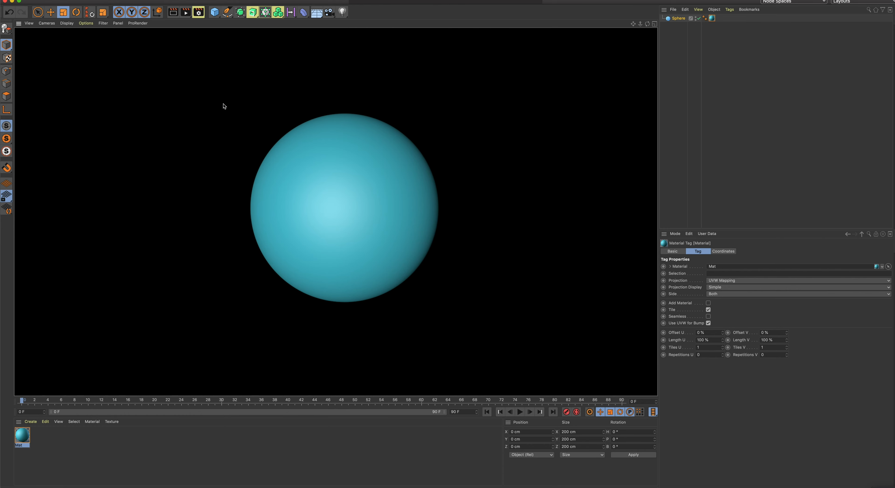
pyautogui.click(203, 175)
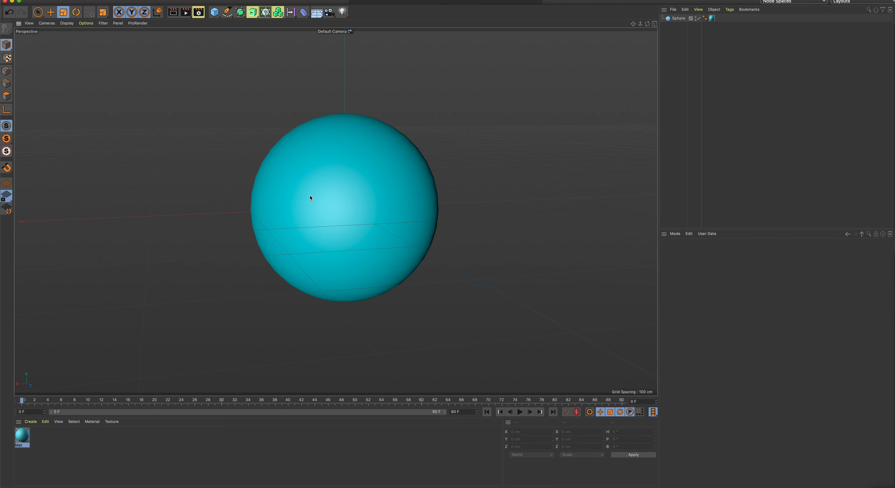
# Disable the Reflectance channel of the sphere's material and render the active view
pyautogui.click(340, 157)
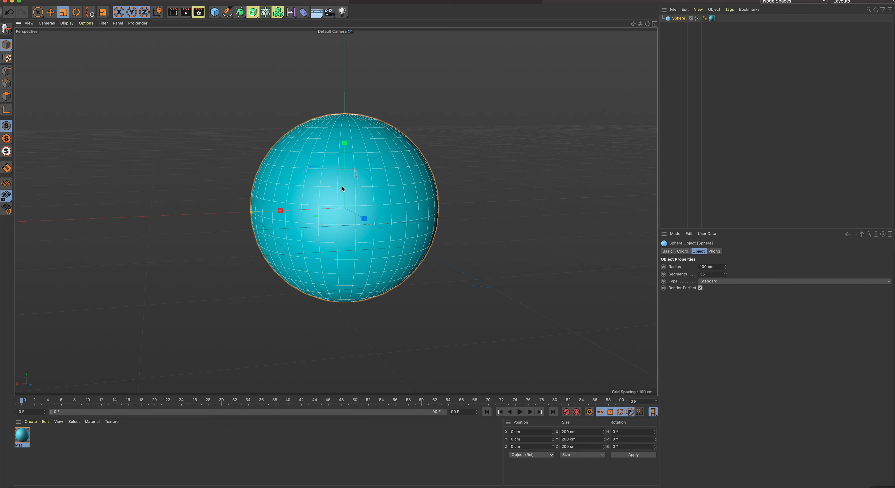
pyautogui.doubleClick(21, 439)
pyautogui.moveTo(152, 37); pyautogui.dragTo(510, 38)
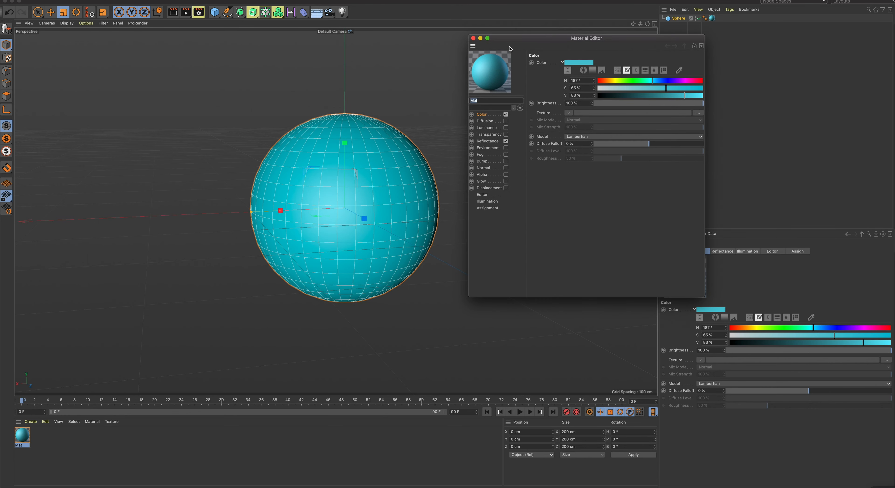
pyautogui.click(482, 115)
pyautogui.click(505, 141)
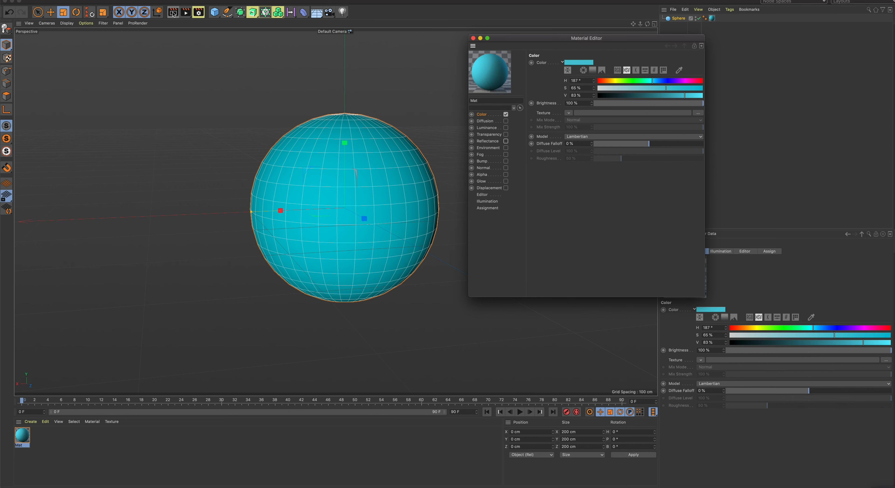
pyautogui.moveTo(499, 38)
pyautogui.mouseDown()
pyautogui.moveTo(514, 36)
pyautogui.moveTo(501, 36)
pyautogui.mouseUp()
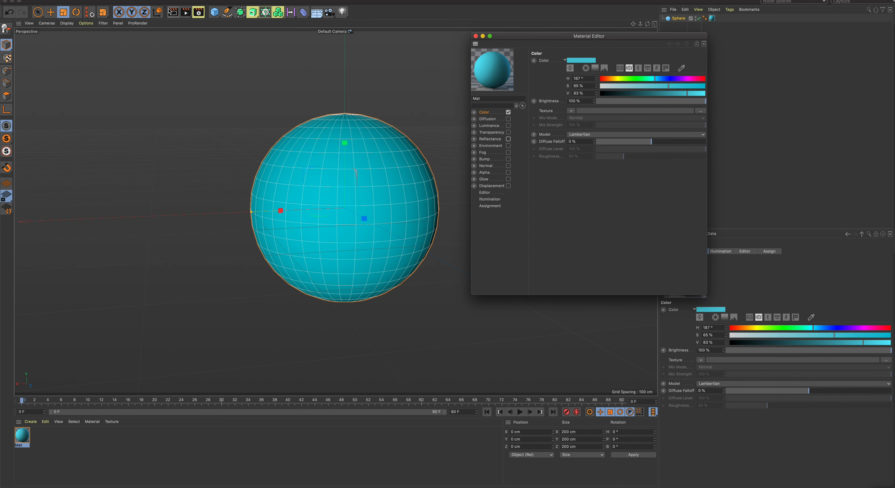
pyautogui.click(171, 12)
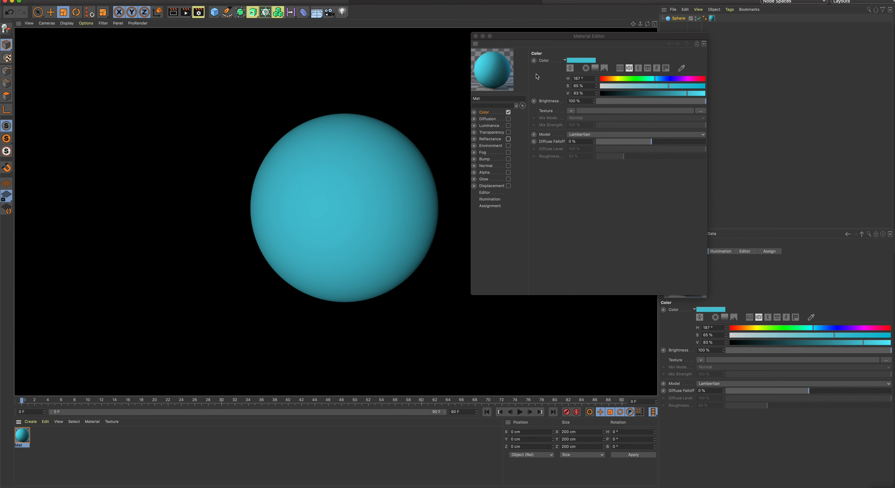
# Test the material's Glow channel with a 40 cm radius in a render and switch the channel off again
pyautogui.moveTo(530, 43); pyautogui.dragTo(534, 46)
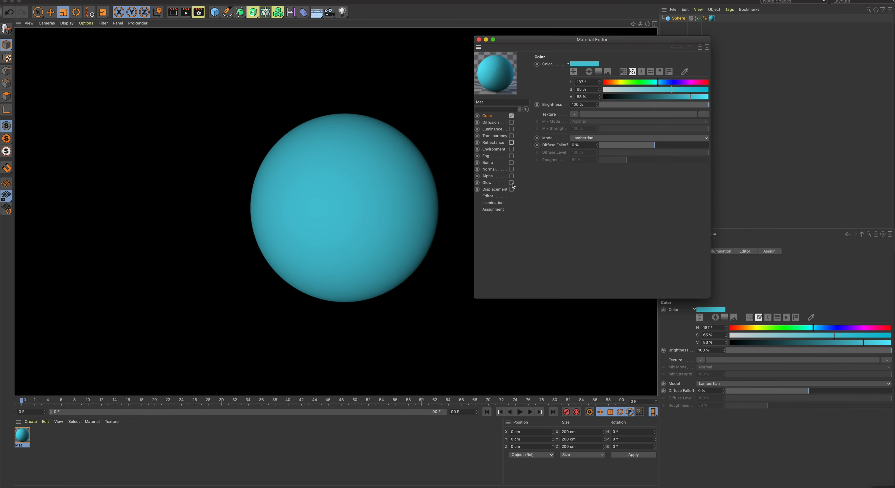
pyautogui.click(511, 182)
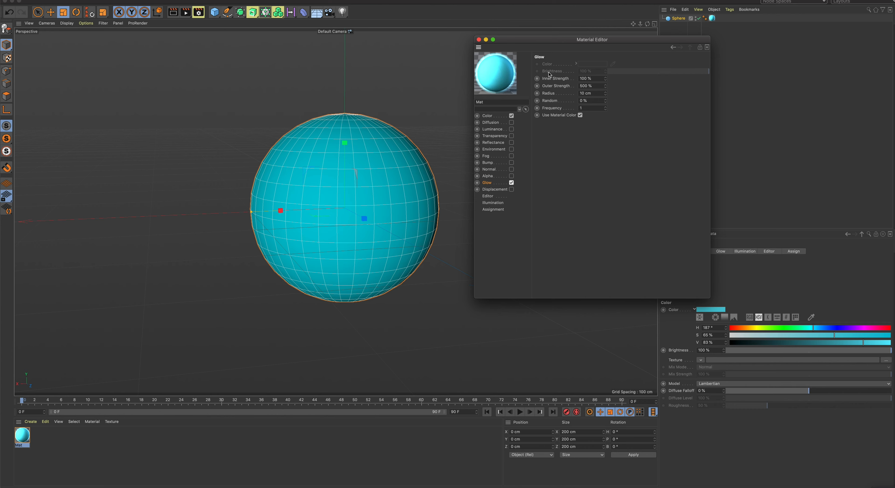
pyautogui.click(579, 93)
pyautogui.write('40')
pyautogui.press('Return')
pyautogui.click(173, 14)
pyautogui.click(173, 14)
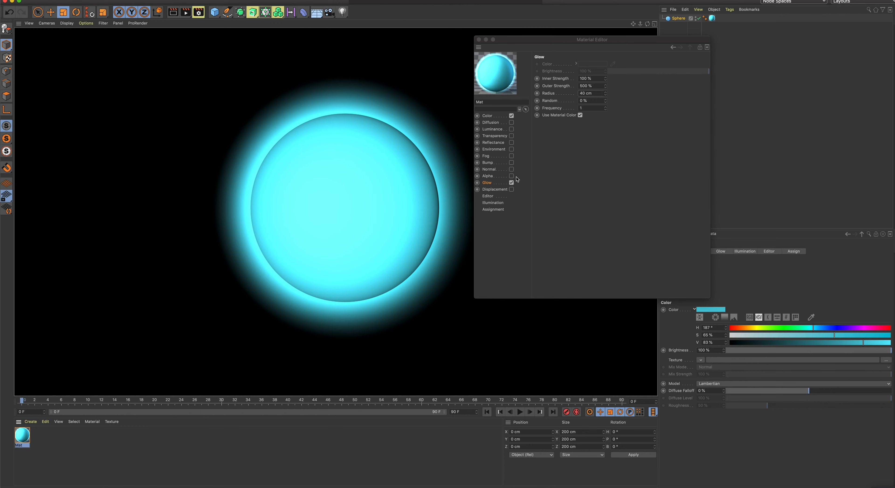
pyautogui.click(511, 183)
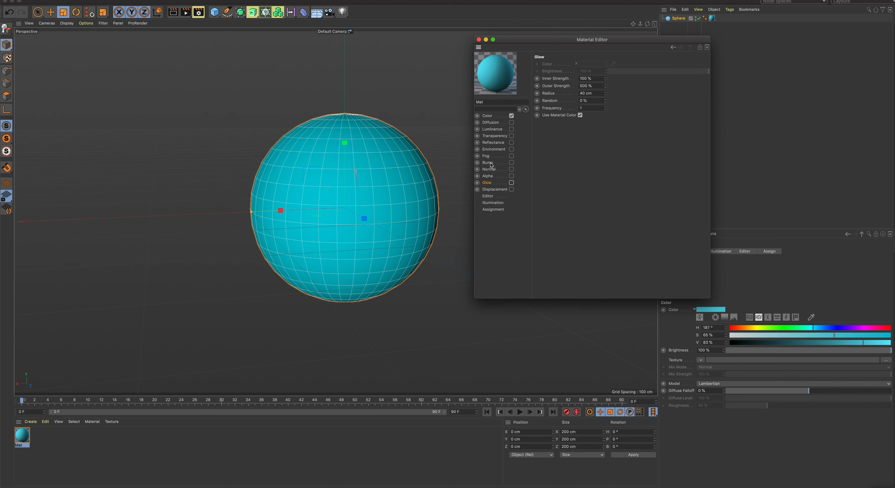
# Test a Noise texture in the material's Bump channel with a render and switch the channel off again
pyautogui.click(511, 163)
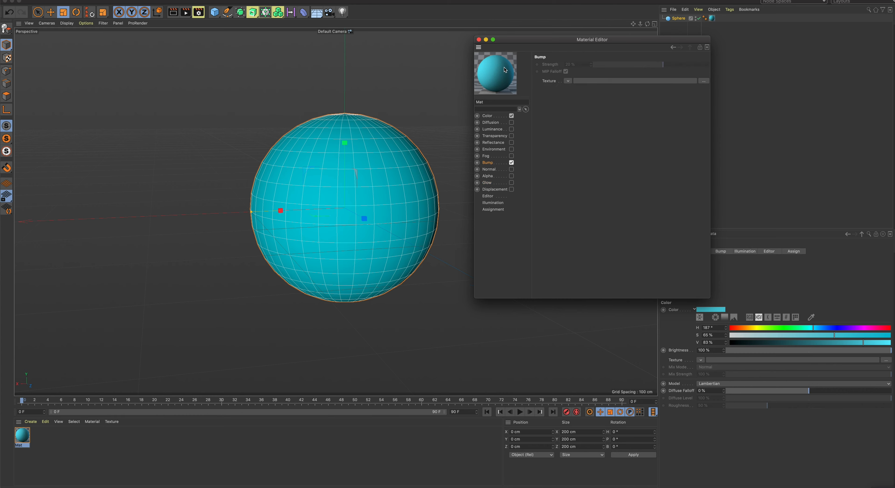
pyautogui.click(176, 16)
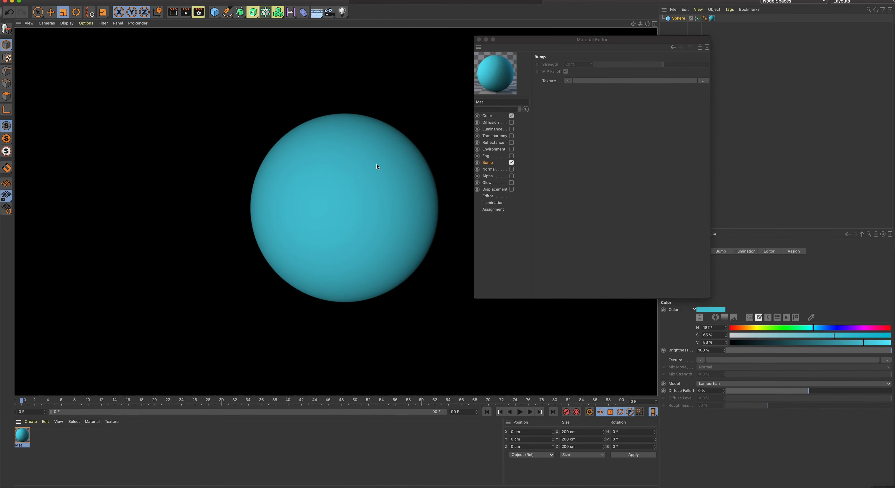
pyautogui.click(568, 81)
pyautogui.click(567, 80)
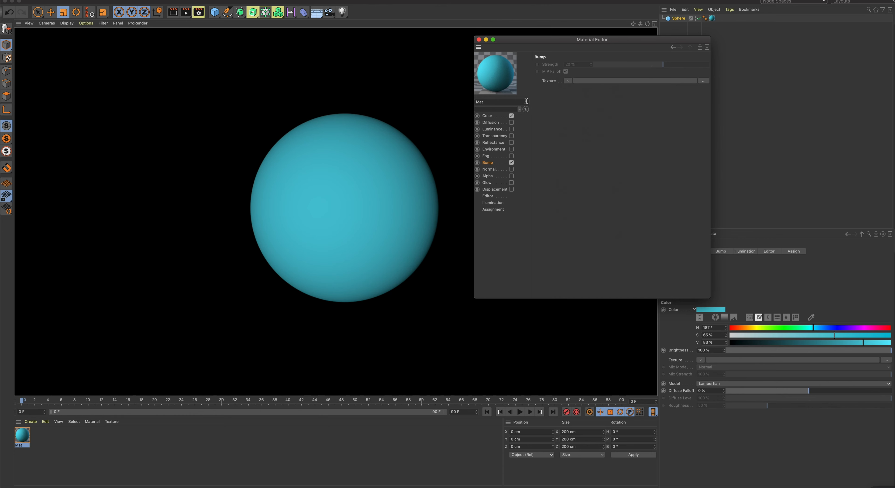
pyautogui.click(568, 81)
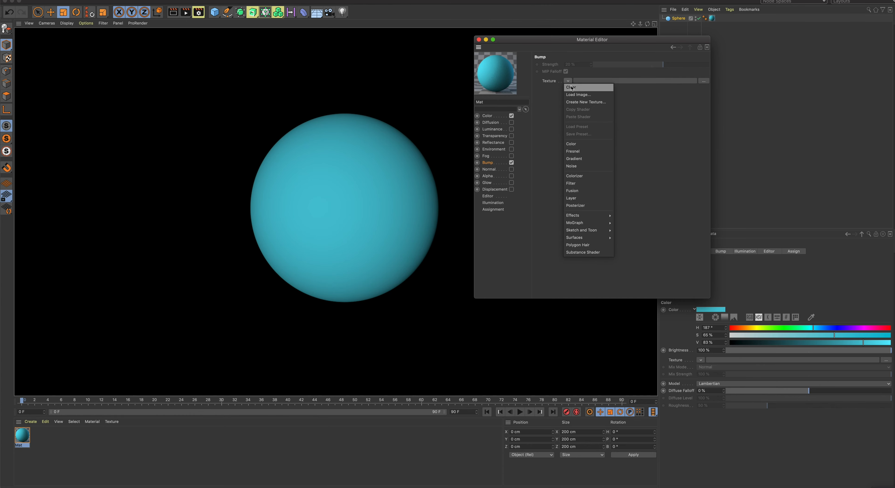
pyautogui.click(578, 166)
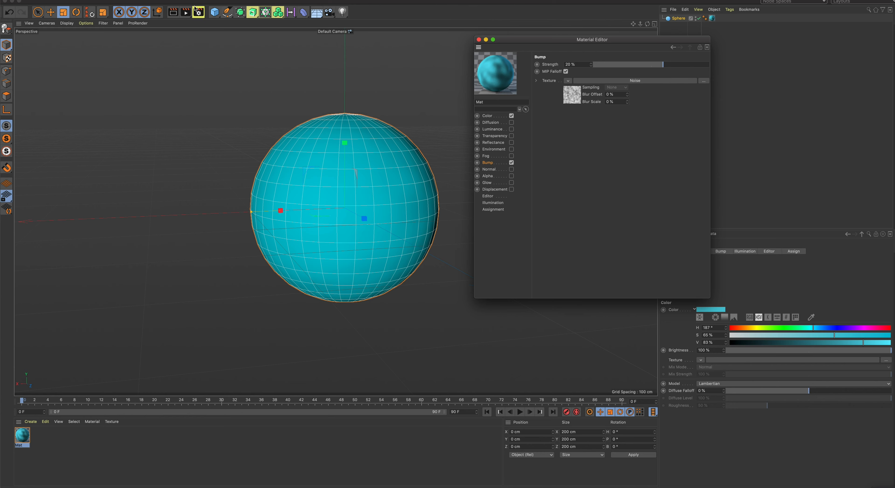
pyautogui.click(175, 13)
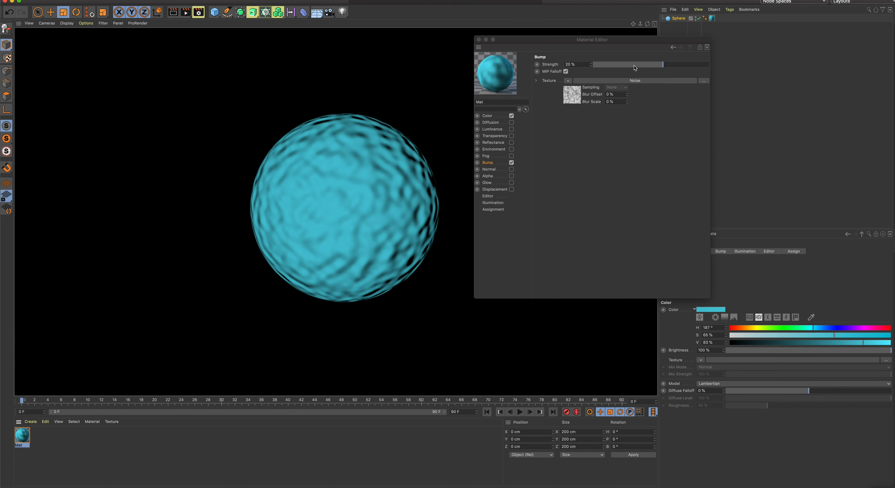
pyautogui.click(511, 163)
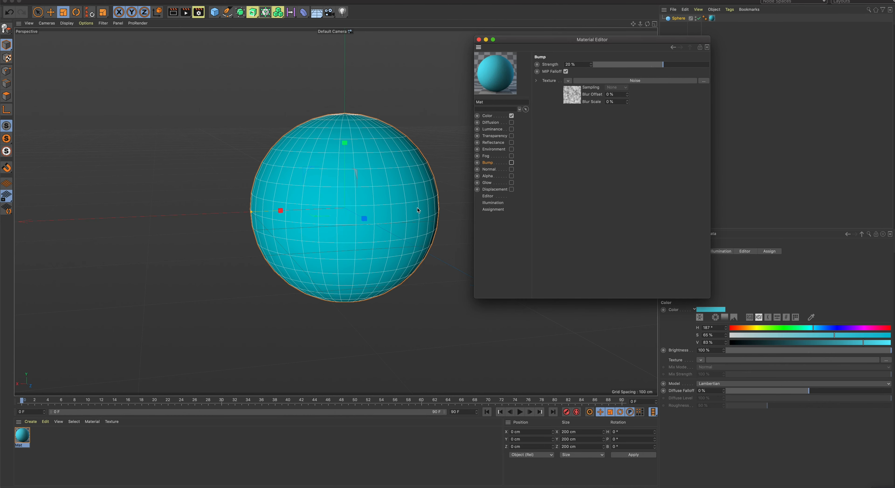
# Change the material's colour to green with a hue of 136° and close the Material Editor
pyautogui.click(492, 116)
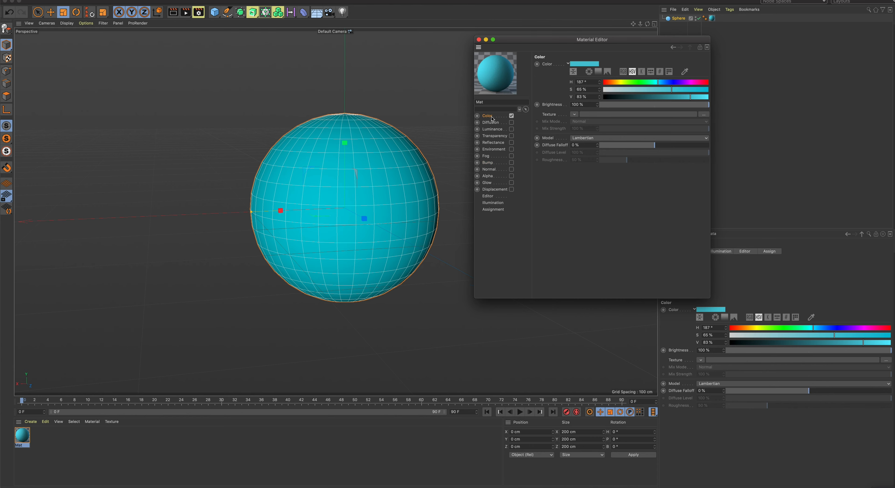
pyautogui.click(643, 83)
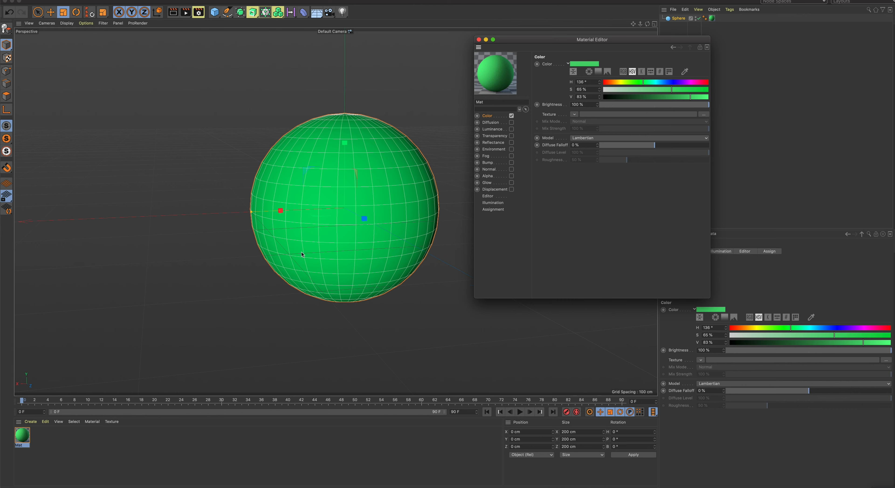
pyautogui.click(478, 40)
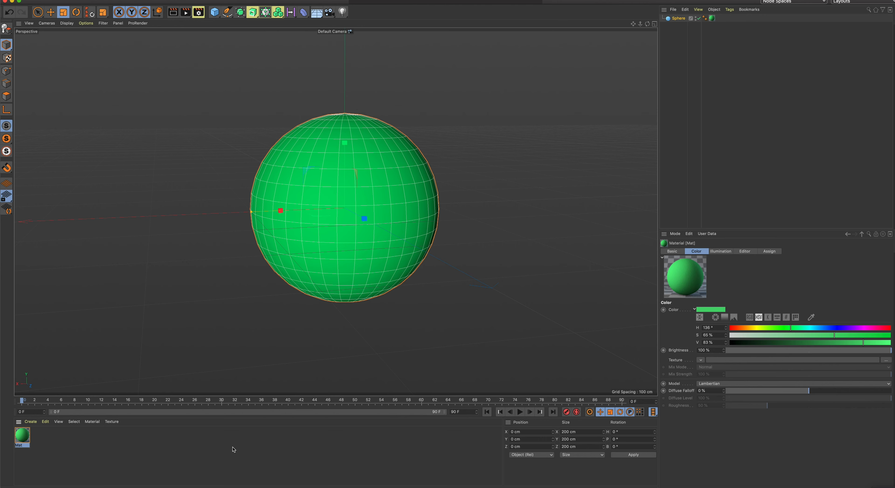
# Create three new default materials alongside the green one
pyautogui.doubleClick(97, 439)
pyautogui.doubleClick(99, 442)
pyautogui.doubleClick(114, 452)
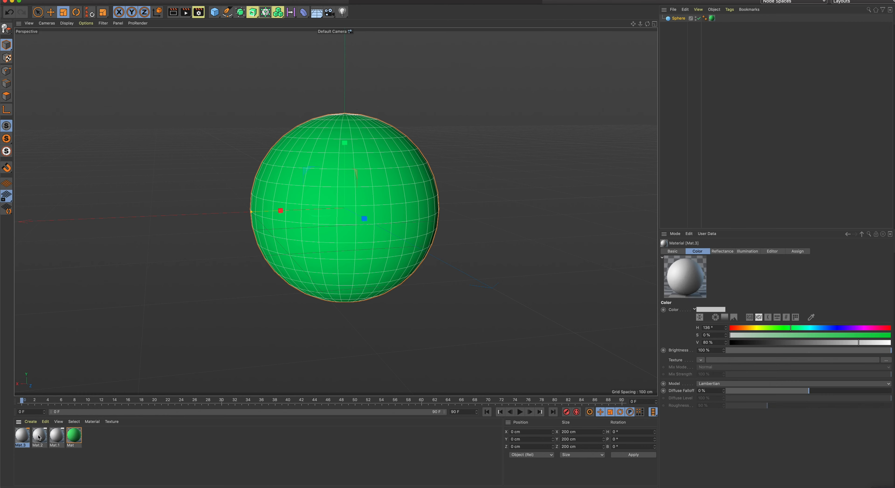
# Change the colour of material Mat.1 to red with hue 0° and saturation 100%, and close the Material Editor
pyautogui.doubleClick(57, 436)
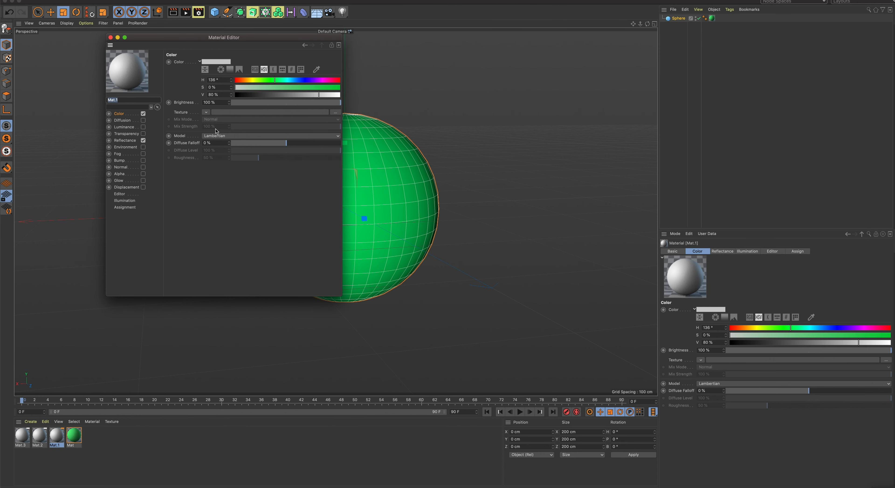
pyautogui.moveTo(251, 80); pyautogui.dragTo(350, 88)
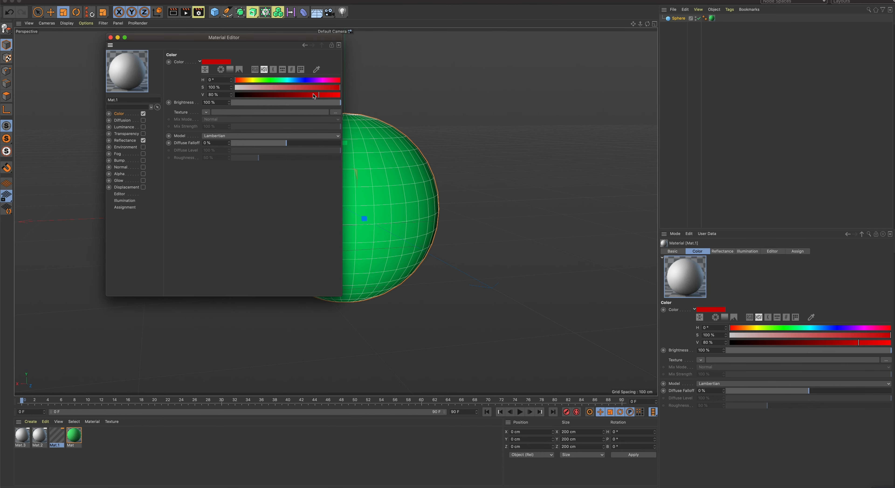
pyautogui.moveTo(110, 44); pyautogui.dragTo(371, 55)
pyautogui.click(369, 47)
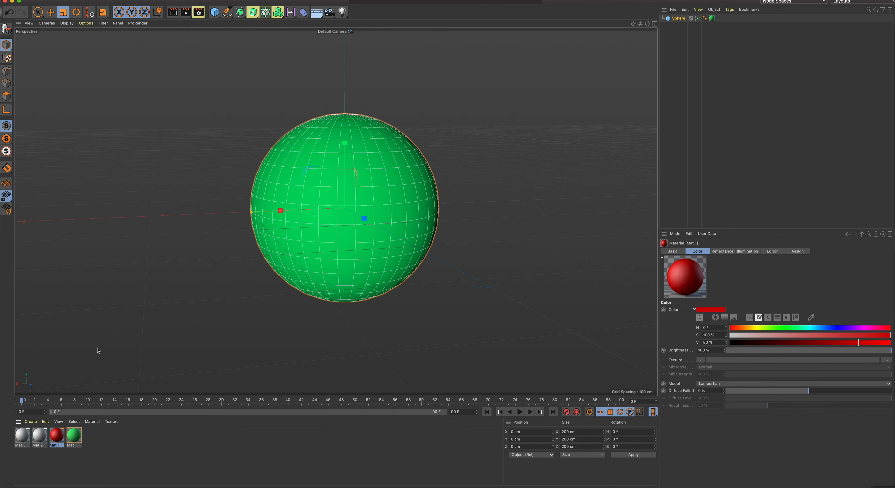
# Apply the red material Mat.1 to the sphere and preview it with a render of the active view
pyautogui.moveTo(56, 436); pyautogui.dragTo(304, 243)
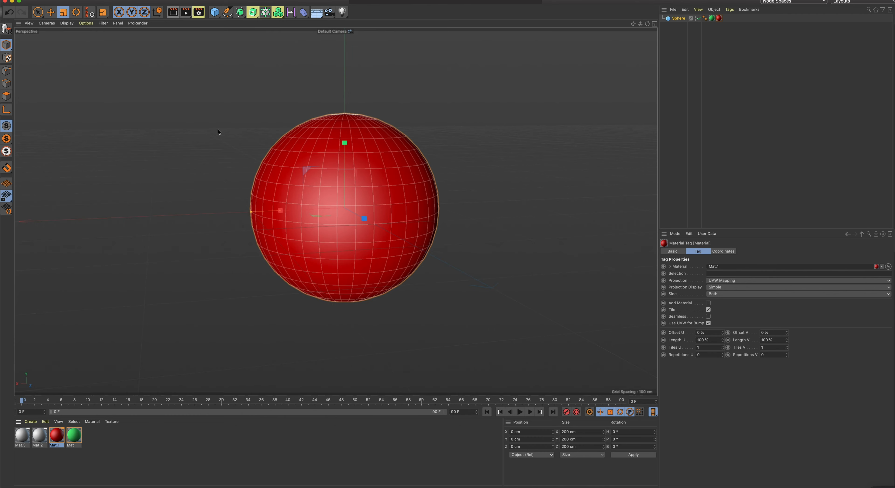
pyautogui.press('super+r')
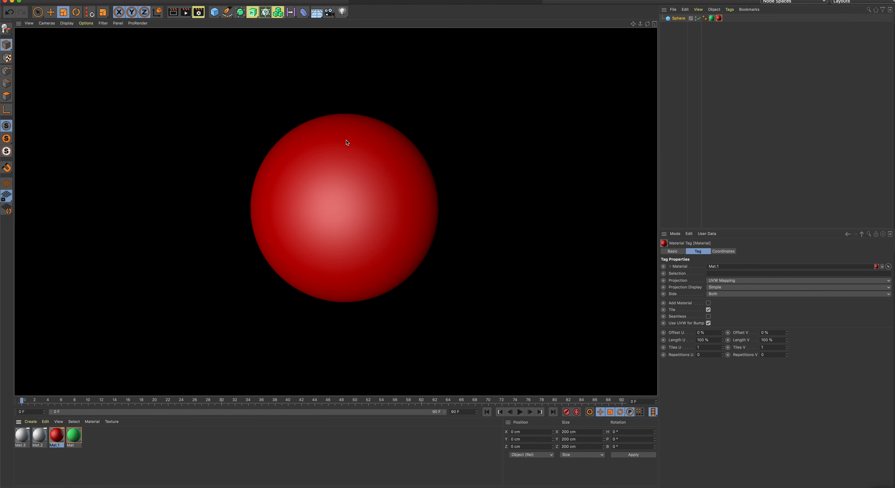
pyautogui.click(448, 132)
# Inspect the sphere's two material tags, delete the red Mat.1 tag and undo the deletion
pyautogui.click(681, 20)
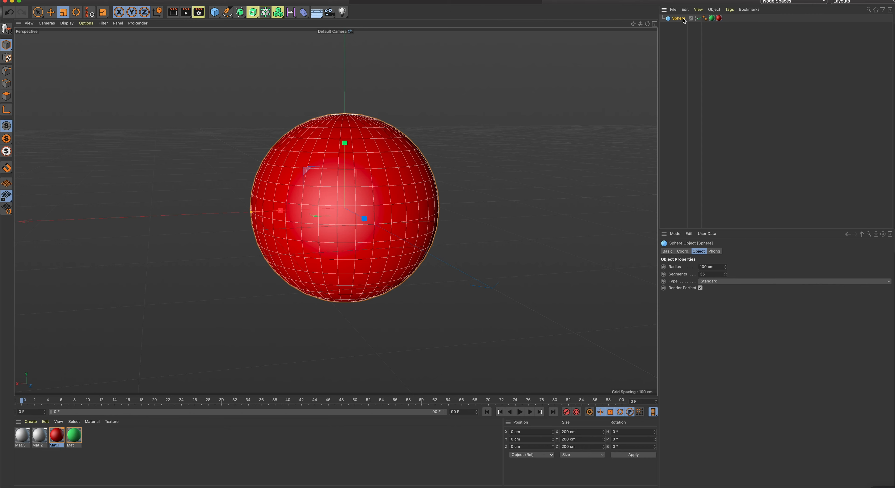
pyautogui.click(710, 21)
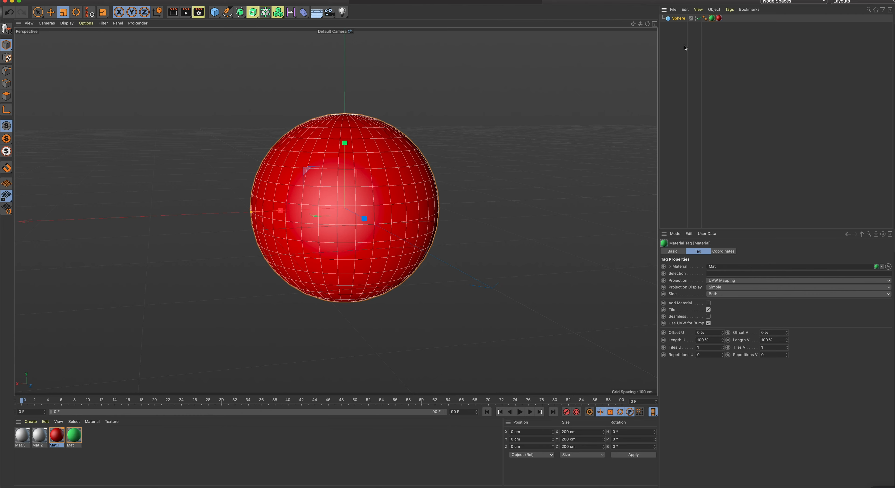
pyautogui.click(719, 19)
pyautogui.click(712, 18)
pyautogui.click(718, 19)
pyautogui.press('Delete')
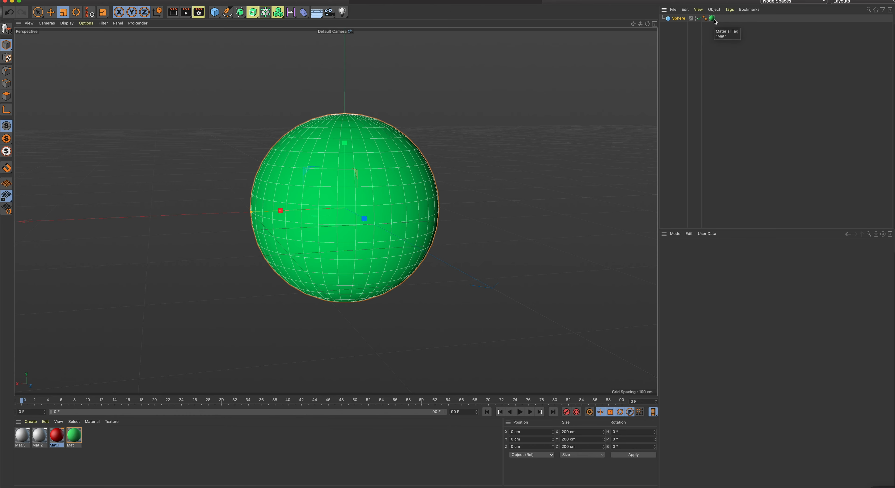
pyautogui.press('super+z')
# Delete the green Mat material tag from the sphere
pyautogui.click(713, 20)
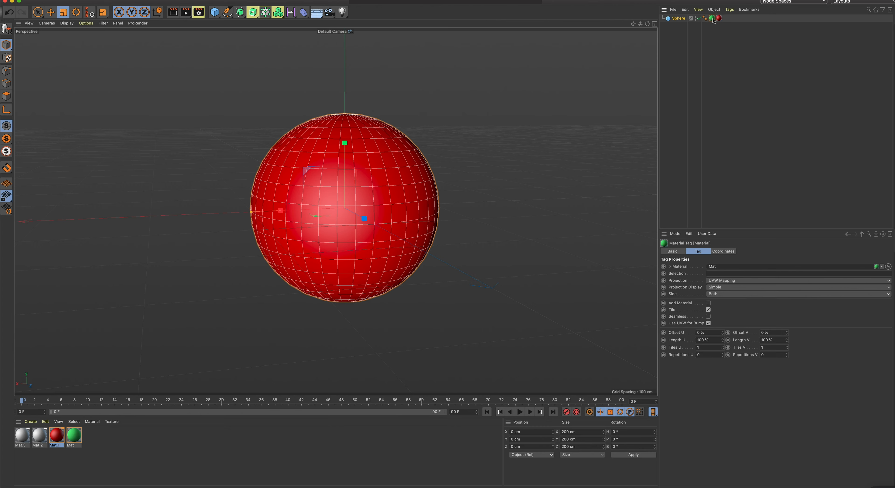
pyautogui.press('Delete')
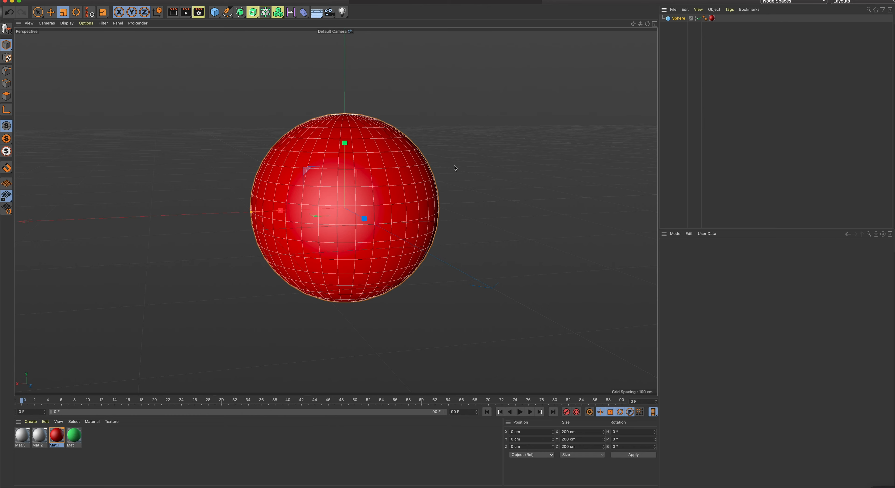
# Add a cube and move it along the X axis to about 221 cm, beside the sphere
pyautogui.keyDown('alt'); pyautogui.moveTo(456, 168); pyautogui.dragTo(438, 168); pyautogui.keyUp('alt')
pyautogui.click(214, 13)
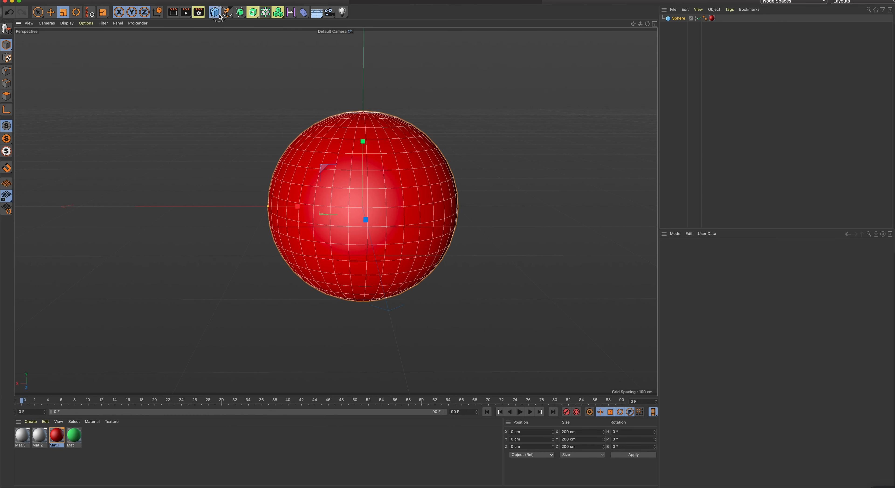
pyautogui.click(277, 21)
pyautogui.click(50, 12)
pyautogui.moveTo(326, 206); pyautogui.dragTo(94, 190)
pyautogui.keyDown('alt'); pyautogui.moveTo(278, 199); pyautogui.dragTo(370, 198, button='middle'); pyautogui.keyUp('alt')
pyautogui.keyDown('alt'); pyautogui.moveTo(370, 198); pyautogui.dragTo(353, 202); pyautogui.keyUp('alt')
pyautogui.scroll(-3, 353, 203)
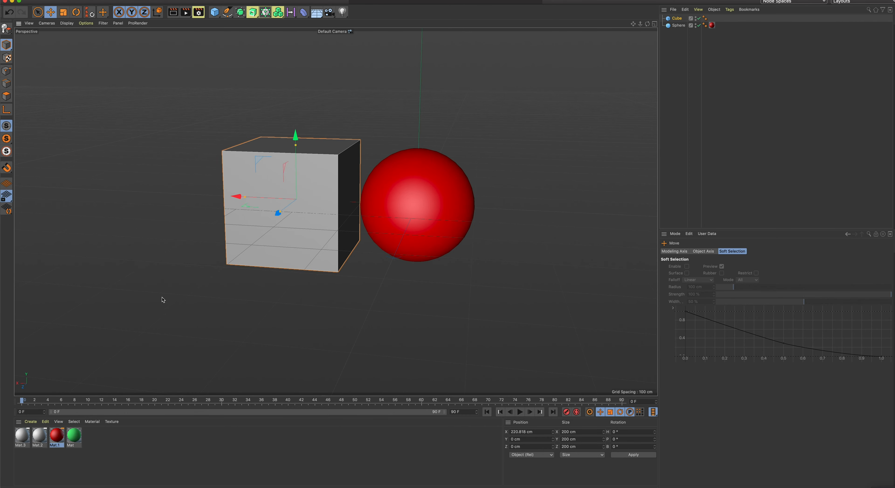
# Apply the green material Mat to the cube
pyautogui.moveTo(74, 435); pyautogui.dragTo(233, 177)
pyautogui.moveTo(317, 186)
pyautogui.keyDown('alt'); pyautogui.mouseDown()
pyautogui.moveTo(307, 186)
pyautogui.moveTo(320, 186)
pyautogui.mouseUp(); pyautogui.keyUp('alt')
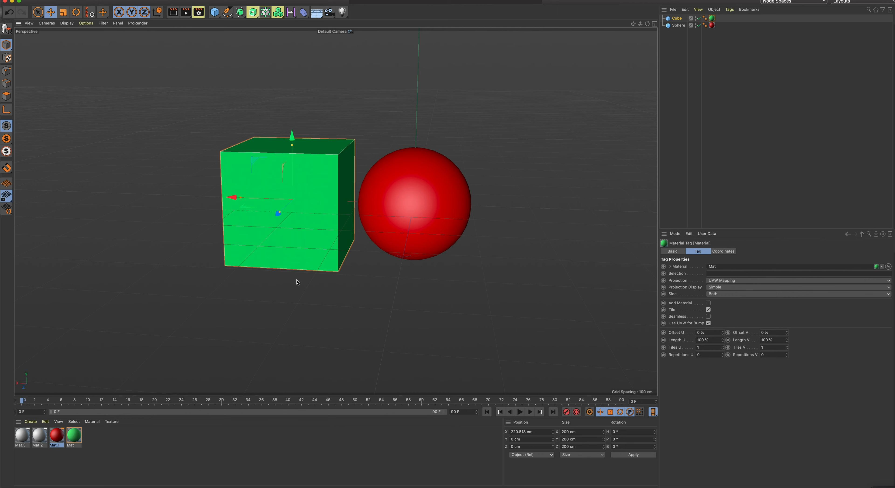
pyautogui.moveTo(74, 434); pyautogui.dragTo(108, 437)
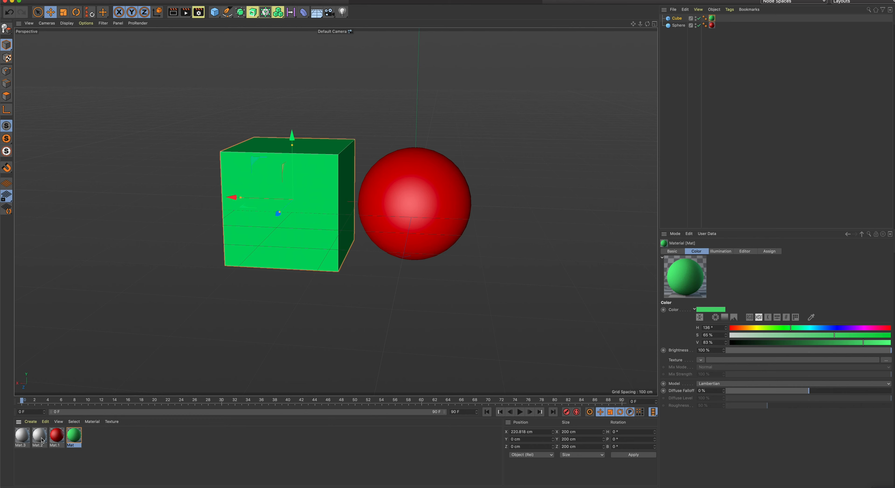
# Apply the grey material Mat.2 to the sphere in addition to its red one
pyautogui.moveTo(39, 438); pyautogui.dragTo(680, 29)
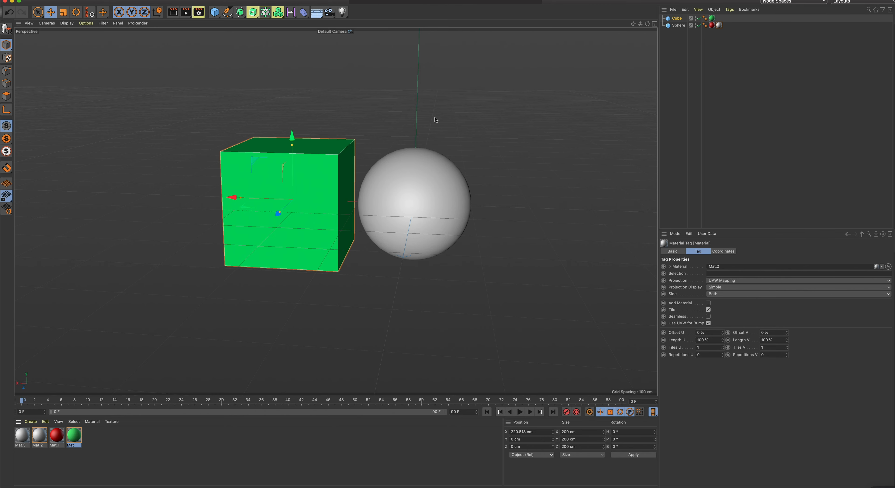
pyautogui.keyDown('alt'); pyautogui.moveTo(454, 155); pyautogui.dragTo(446, 152); pyautogui.keyUp('alt')
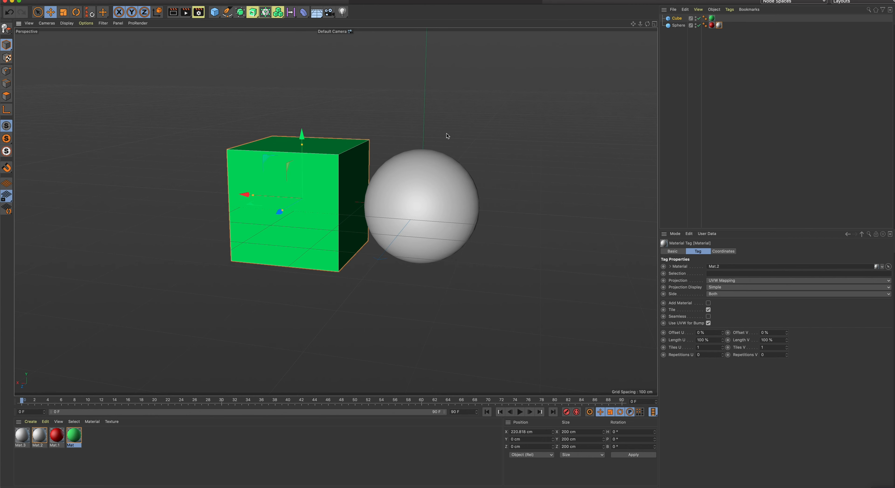